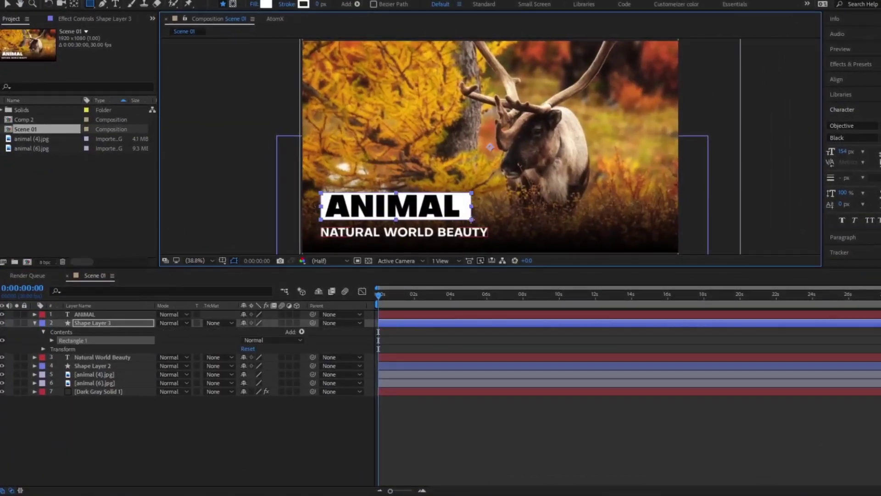
Step: Apply the Text Mask > Mask Words preset to Natural World Beauty
{"action": "left_click", "coordinate": [303, 322]}
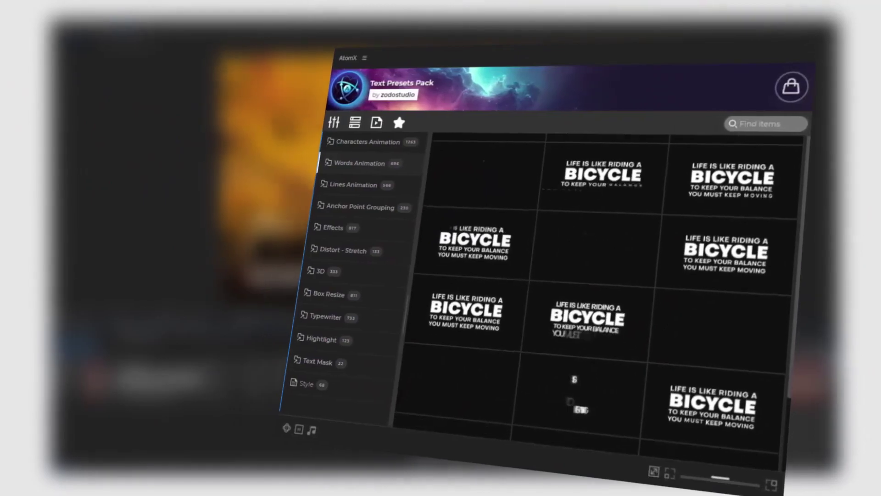
{"action": "scroll", "coordinate": [537, 266], "scroll_direction": "down", "scroll_amount": 2}
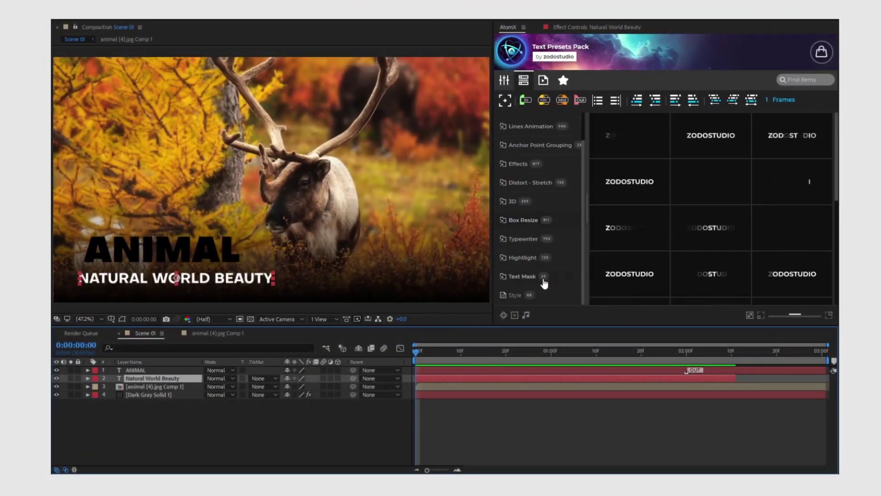
{"action": "left_click", "coordinate": [544, 281]}
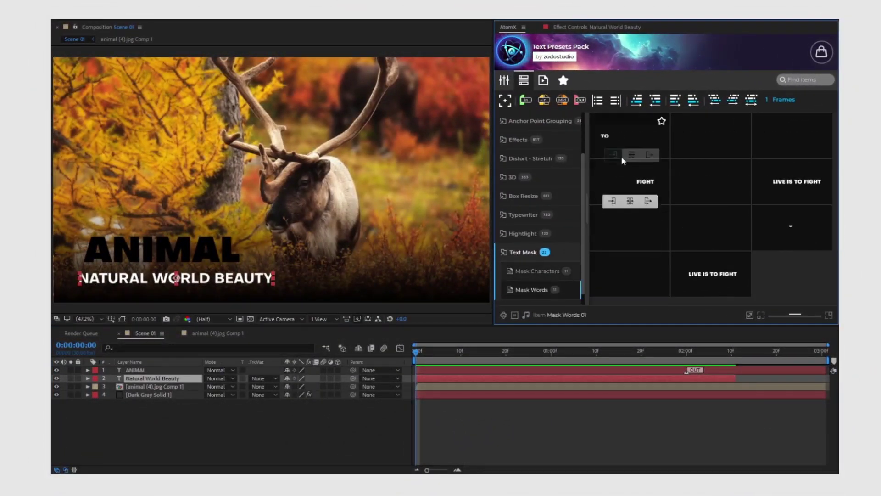
{"action": "left_click", "coordinate": [629, 156]}
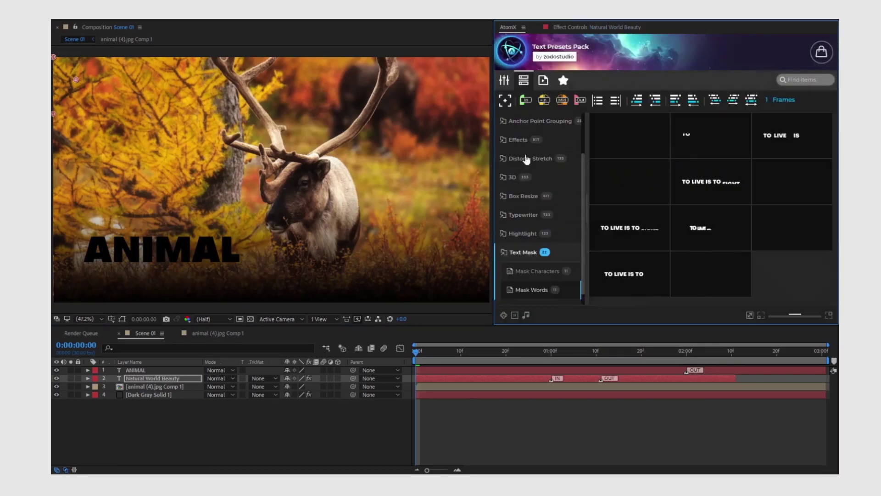
Step: Give ANIMAL the white Box Resize > Characters > Scale animation
{"action": "left_click", "coordinate": [495, 369]}
{"action": "left_click", "coordinate": [551, 351]}
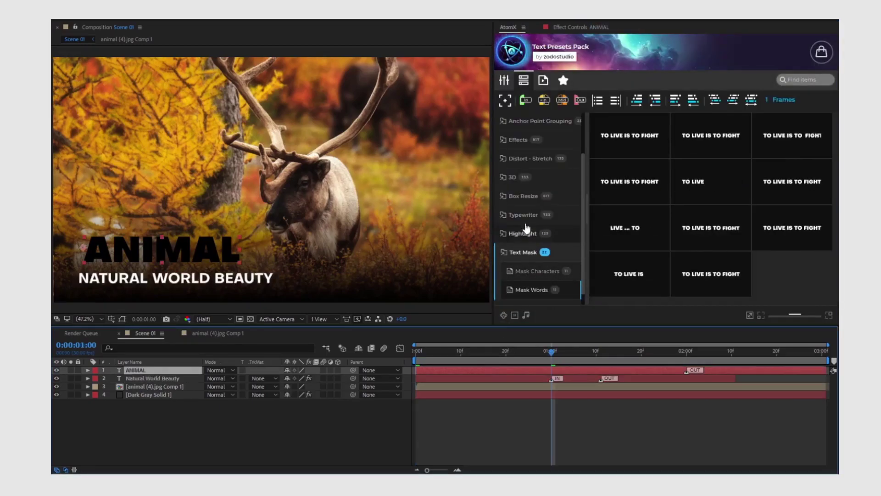
{"action": "left_click", "coordinate": [525, 198]}
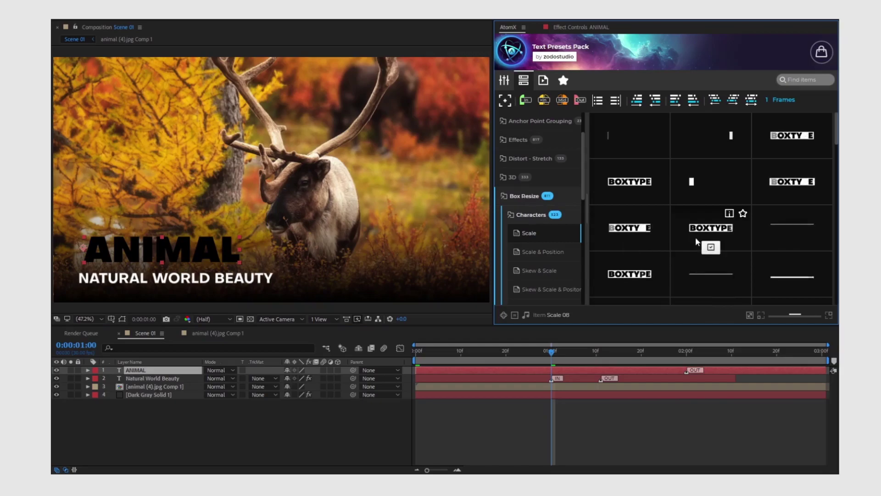
{"action": "left_click", "coordinate": [712, 294]}
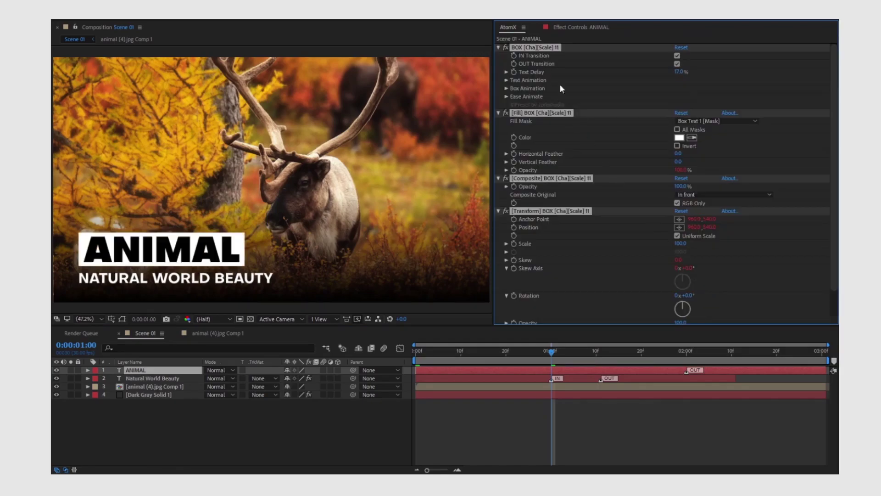
Step: Drag the Natural World Beauty layer later in time
{"action": "left_click", "coordinate": [513, 27]}
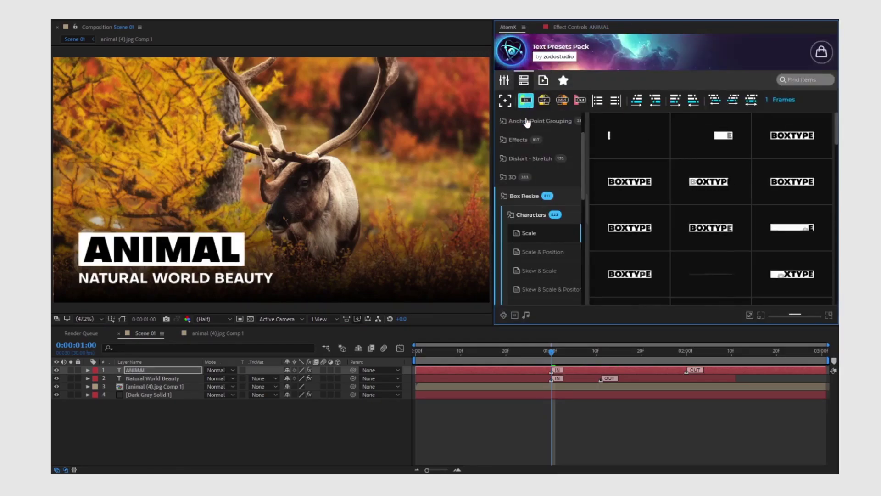
{"action": "left_click_drag", "start_coordinate": [563, 376], "coordinate": [606, 376]}
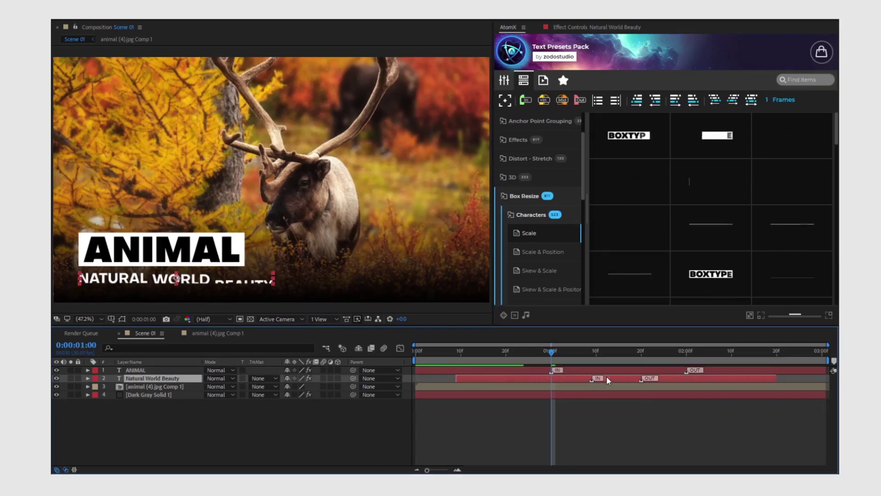
{"action": "left_click", "coordinate": [482, 372]}
Step: Change the Natural World Beauty animation's X offset from 400 to 200
{"action": "key", "text": "Home"}
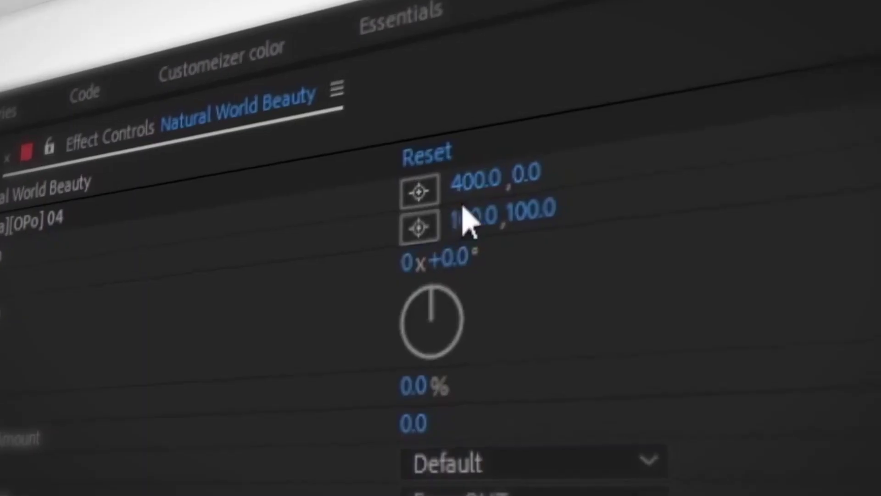
{"action": "left_click", "coordinate": [473, 180]}
{"action": "type", "text": "200"}
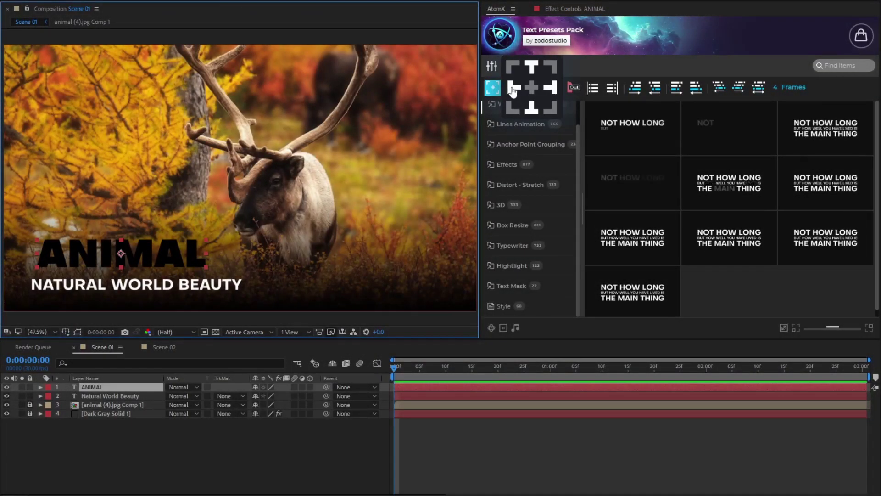
Step: Centre ANIMAL's anchor point and apply the Box Resize Scale 11 preset to it
{"action": "left_click", "coordinate": [513, 89]}
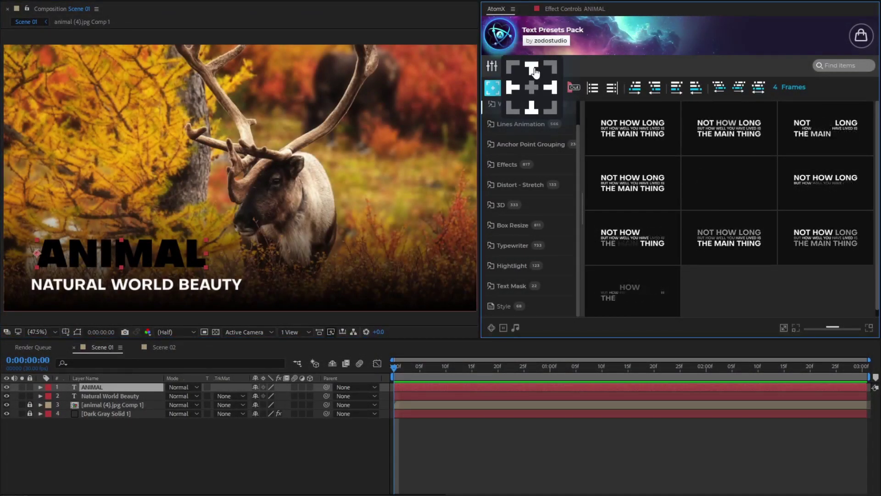
{"action": "left_click", "coordinate": [531, 87]}
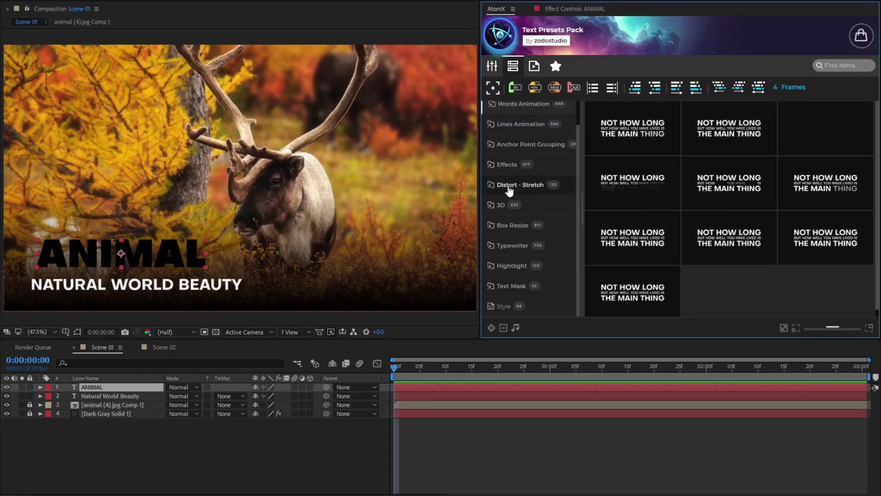
{"action": "left_click", "coordinate": [522, 226]}
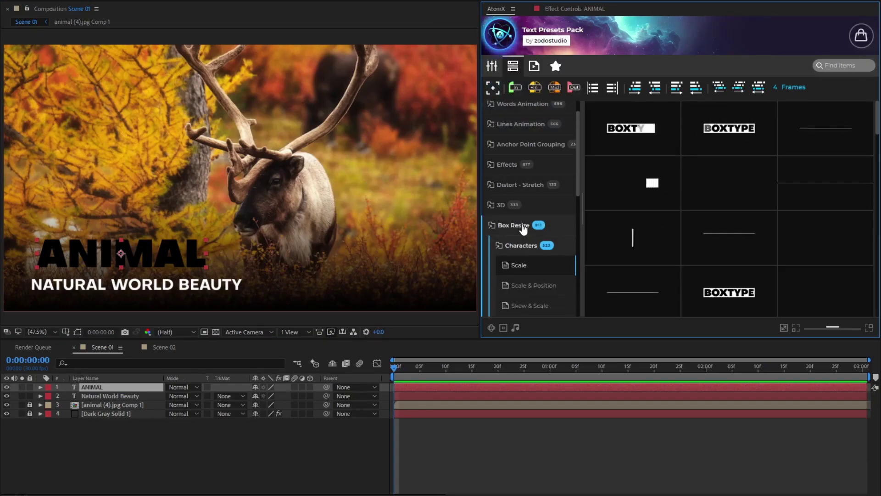
{"action": "left_click", "coordinate": [729, 315]}
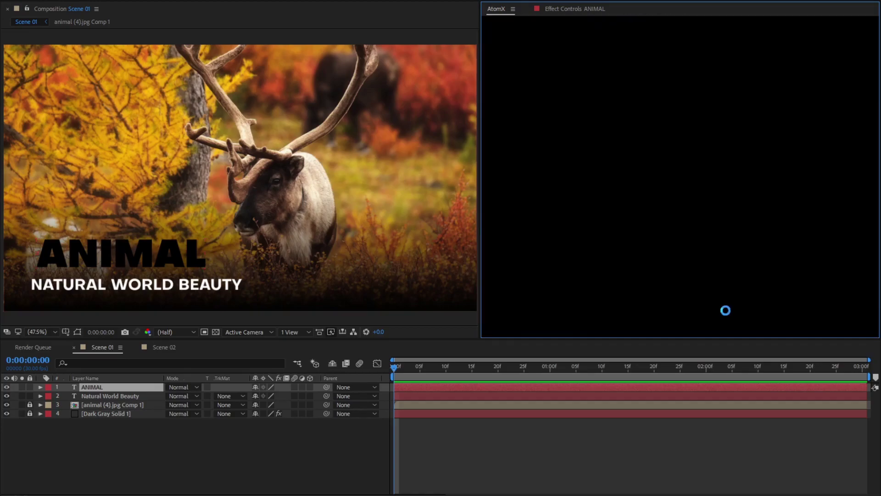
{"action": "left_click", "coordinate": [496, 10]}
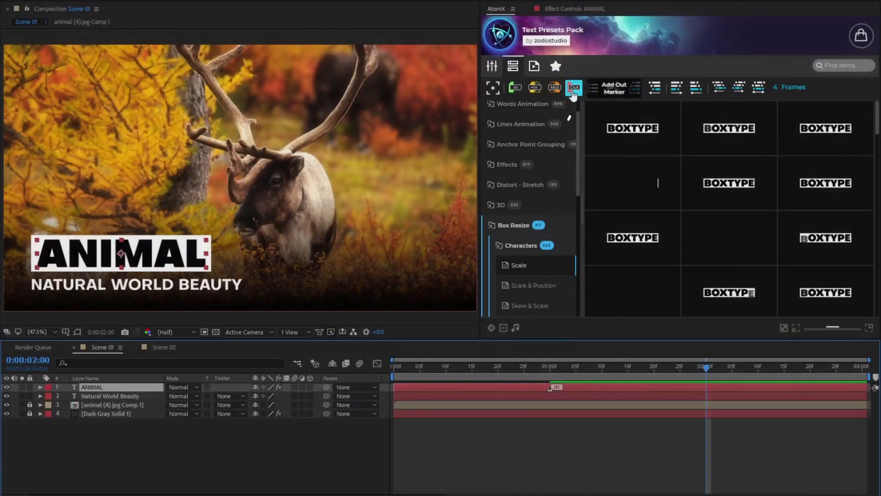
Step: Add an out marker to ANIMAL at two seconds and preview from the start
{"action": "left_click", "coordinate": [573, 87]}
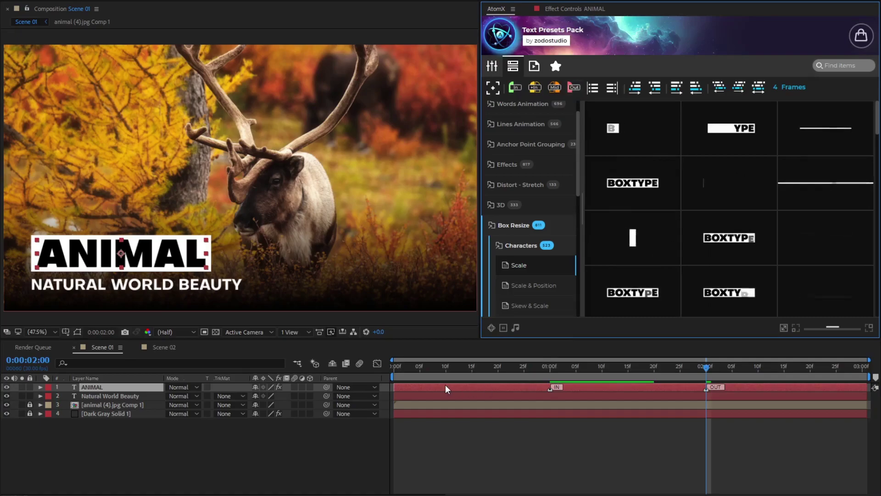
{"action": "key", "text": "Home"}
{"action": "key", "text": "space"}
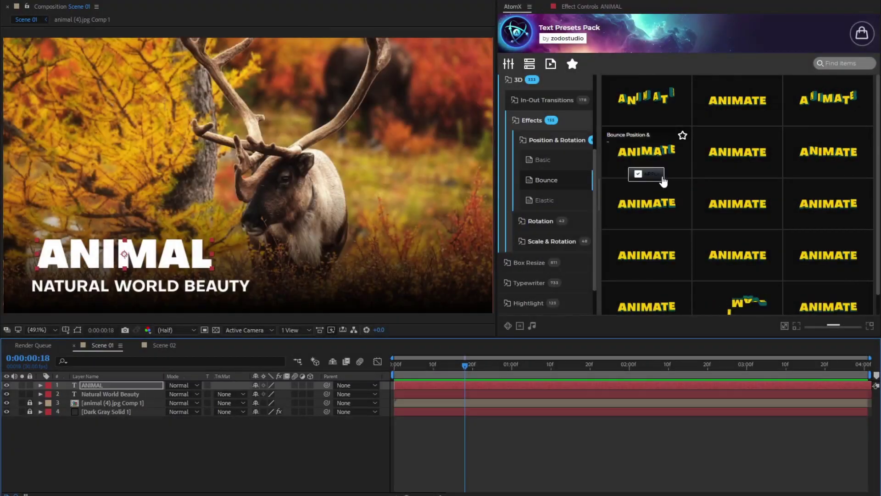
Step: Apply the Bounce 3D preset to ANIMAL and expand its Text Animate settings
{"action": "left_click", "coordinate": [663, 179]}
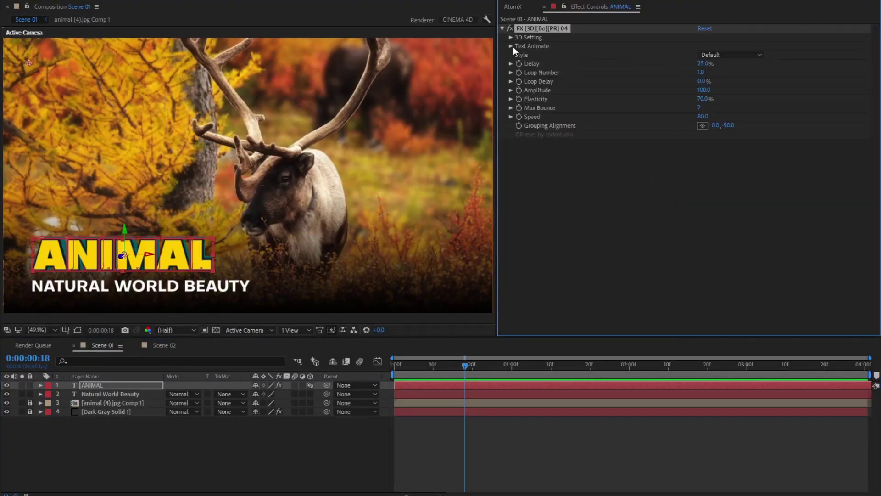
{"action": "left_click", "coordinate": [511, 46]}
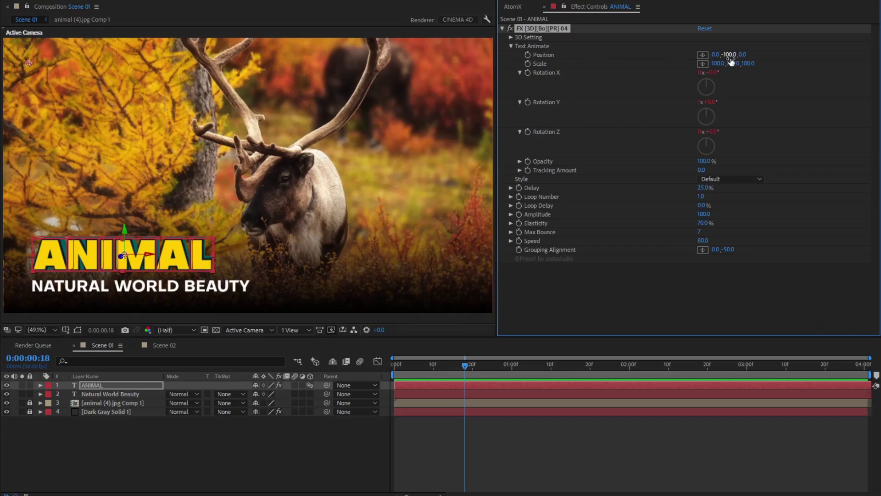
{"action": "left_click", "coordinate": [520, 7]}
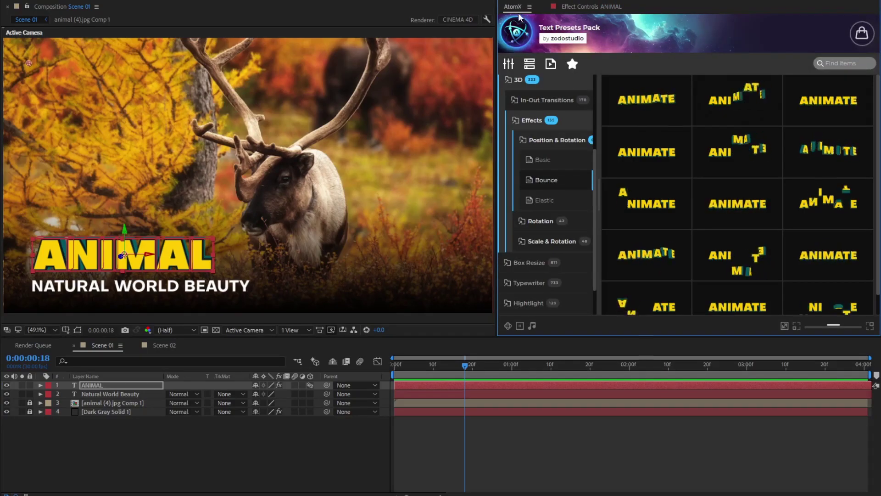
Step: Add a middle marker to ANIMAL, lengthen its hold, and preview the animation
{"action": "left_click", "coordinate": [529, 66]}
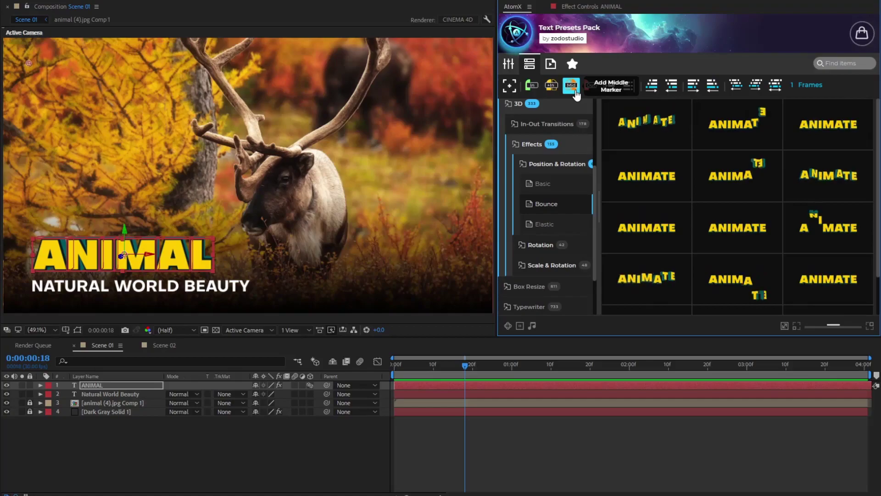
{"action": "left_click", "coordinate": [577, 93]}
{"action": "left_click_drag", "start_coordinate": [584, 388], "coordinate": [794, 387]}
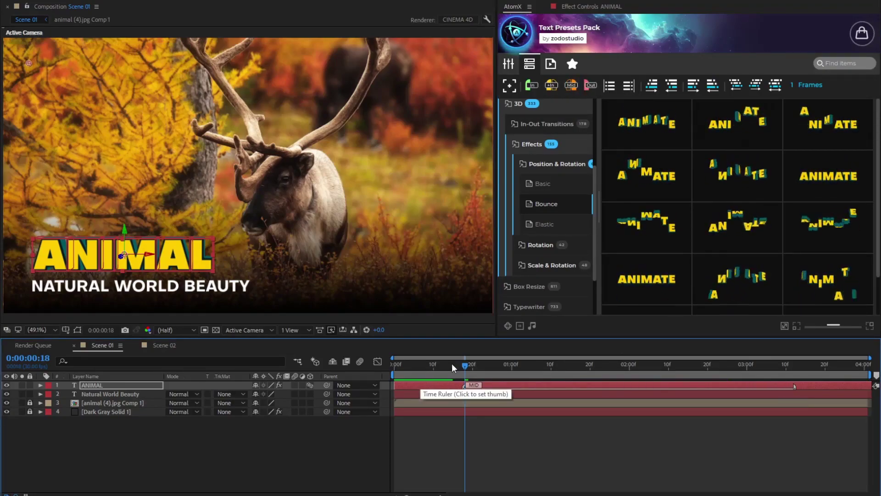
{"action": "key", "text": "space"}
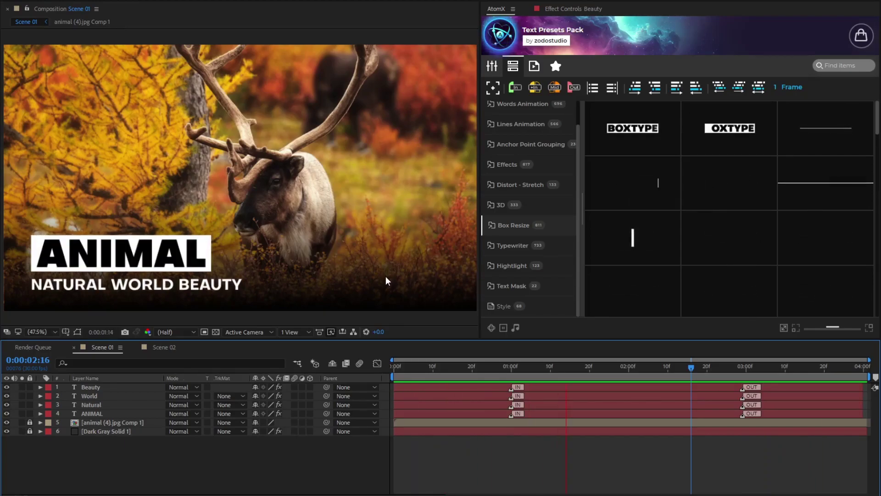
Step: Align the four title layers to start at 0:00:00:14 and end at 0:00:03:18
{"action": "left_click", "coordinate": [448, 366]}
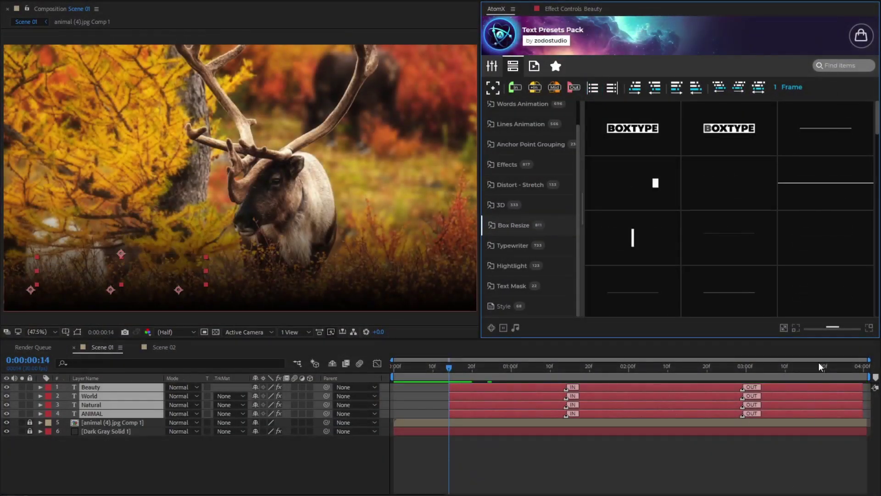
{"action": "left_click", "coordinate": [818, 363]}
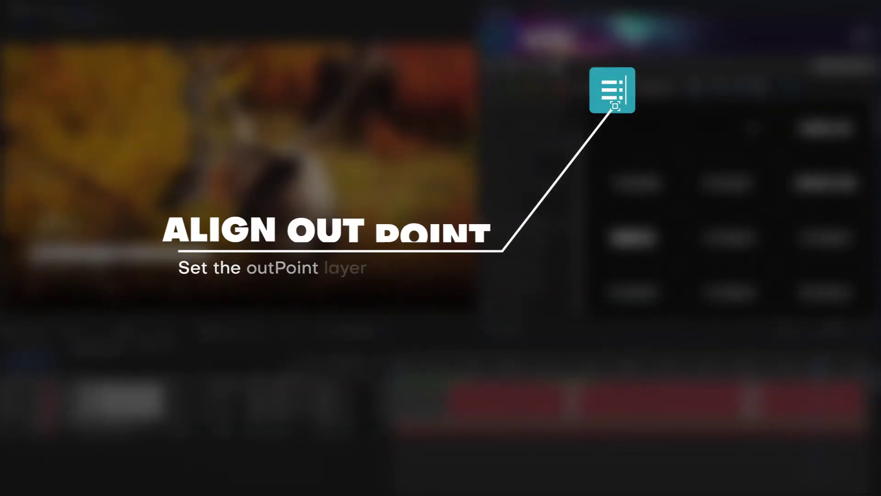
{"action": "left_click", "coordinate": [612, 87]}
{"action": "key", "text": "i"}
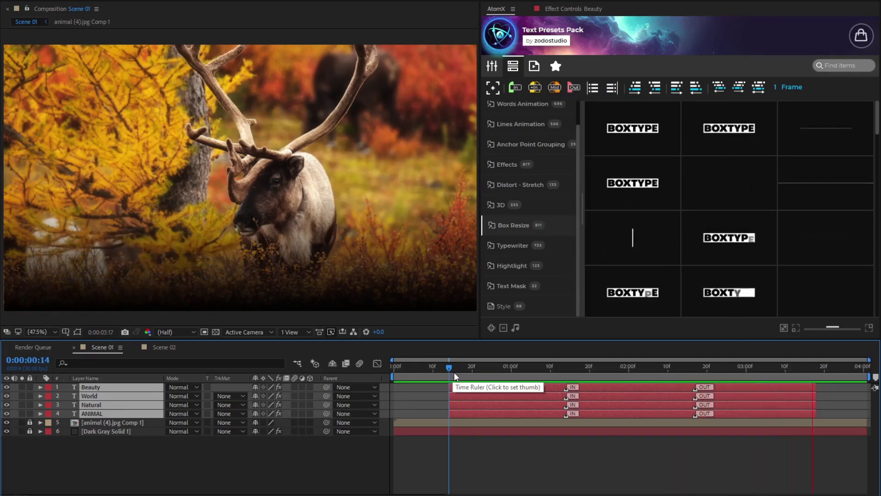
Step: Preview the four title layers entering 4 frames apart from their first frame
{"action": "left_click_drag", "start_coordinate": [455, 372], "coordinate": [630, 371]}
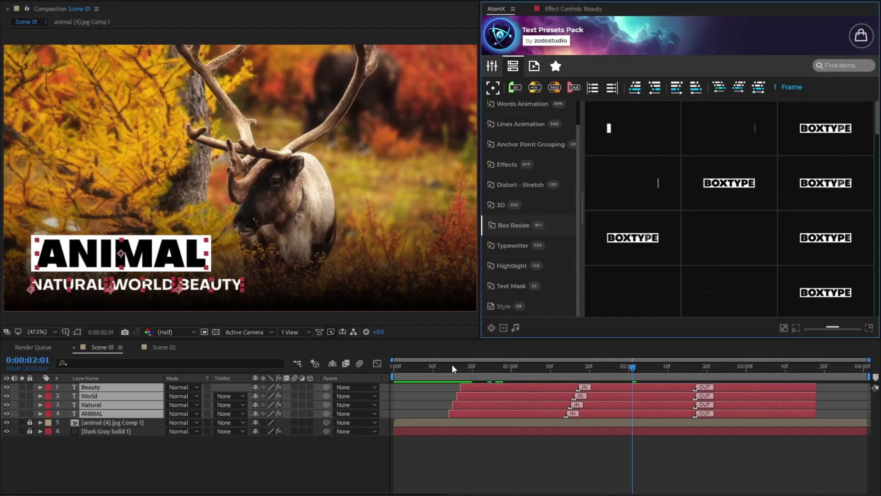
{"action": "left_click", "coordinate": [452, 364]}
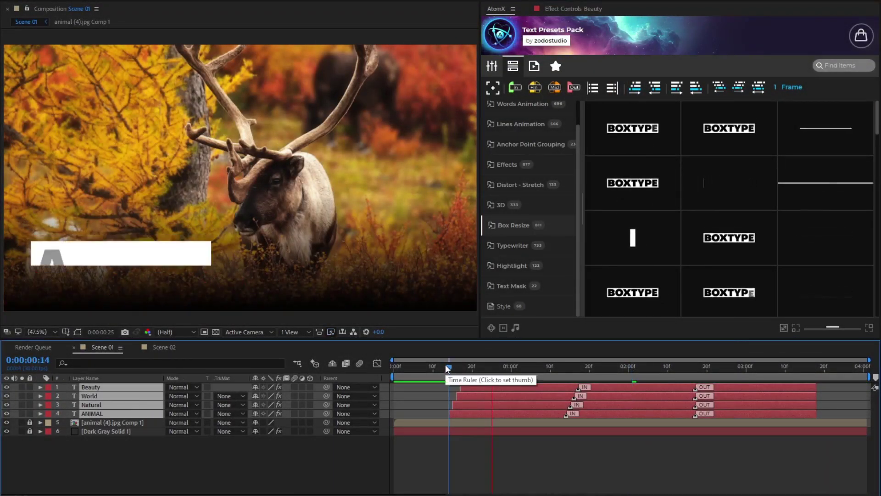
{"action": "key", "text": "space"}
{"action": "key", "text": "ctrl+z"}
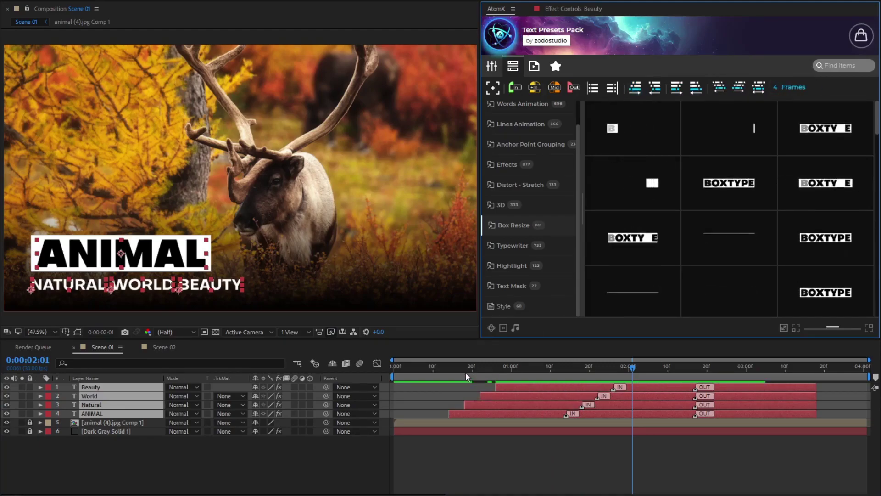
{"action": "left_click", "coordinate": [453, 366]}
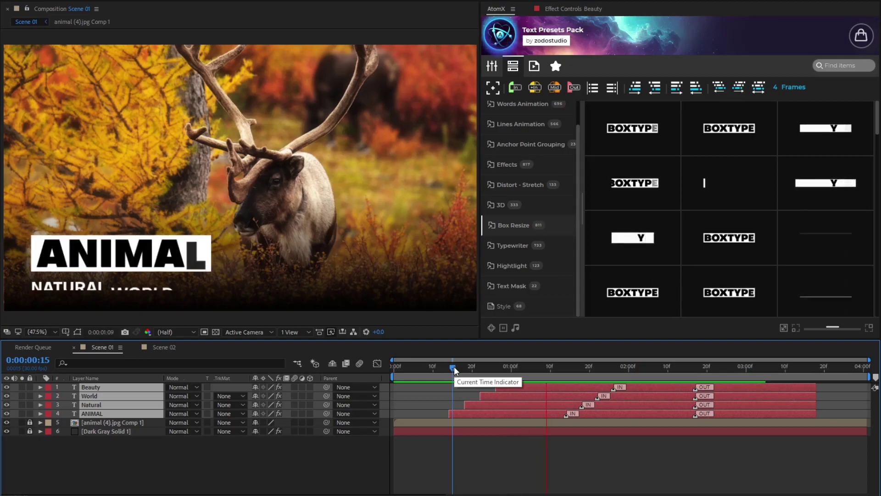
{"action": "left_click_drag", "start_coordinate": [453, 364], "coordinate": [448, 363]}
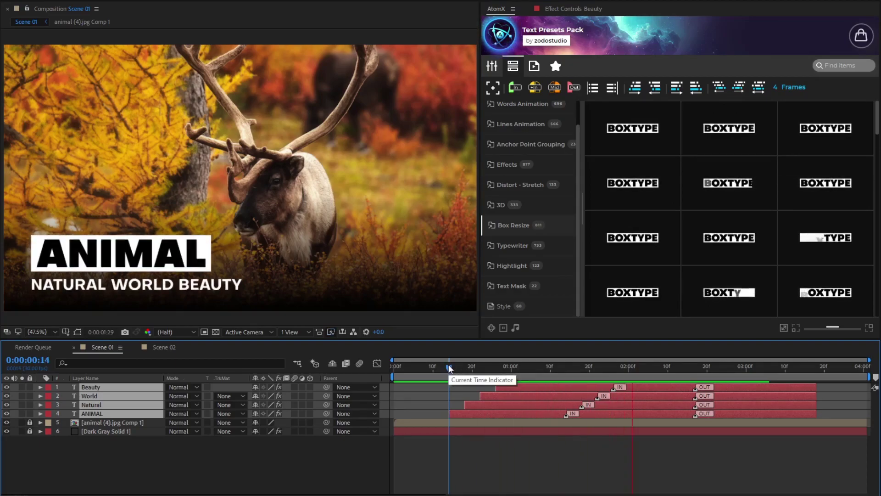
{"action": "key", "text": "space"}
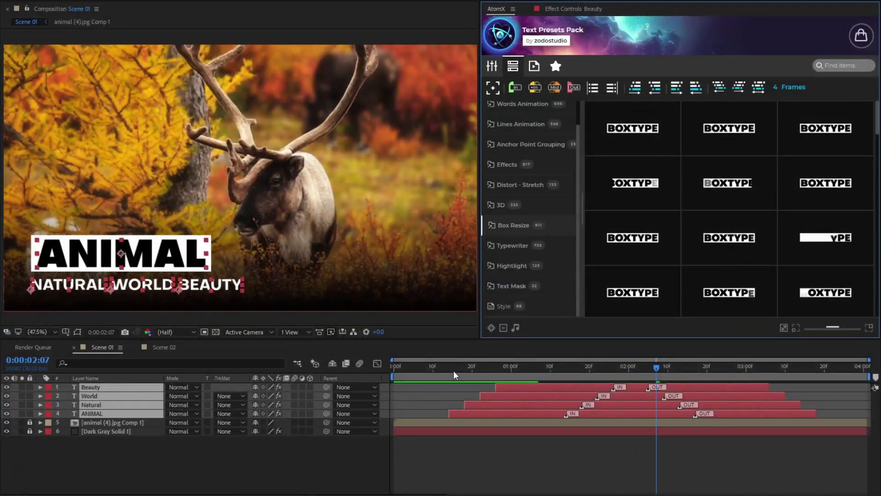
Step: Preview the backward-shifted out points, then undo so all titles end together
{"action": "left_click", "coordinate": [454, 371]}
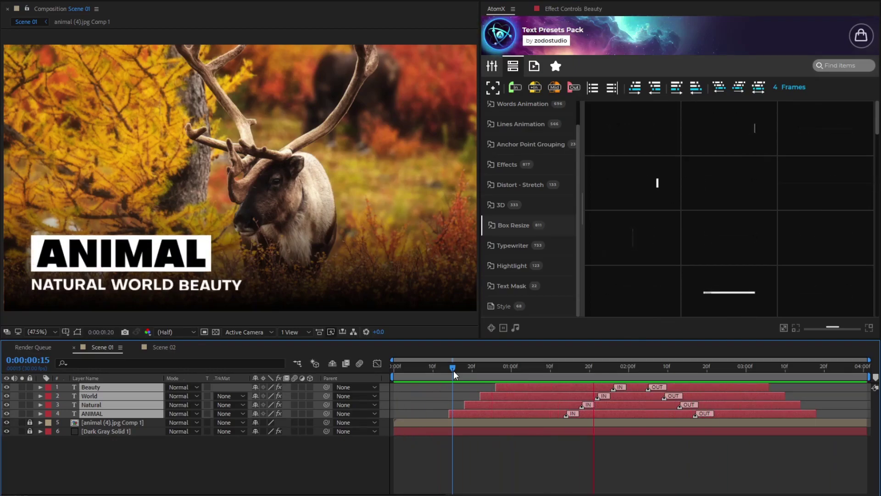
{"action": "key", "text": "space"}
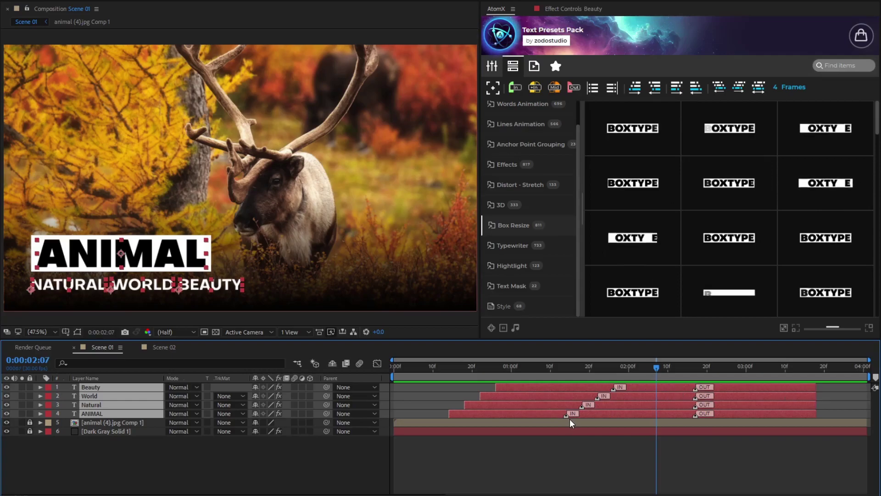
{"action": "key", "text": "ctrl+z"}
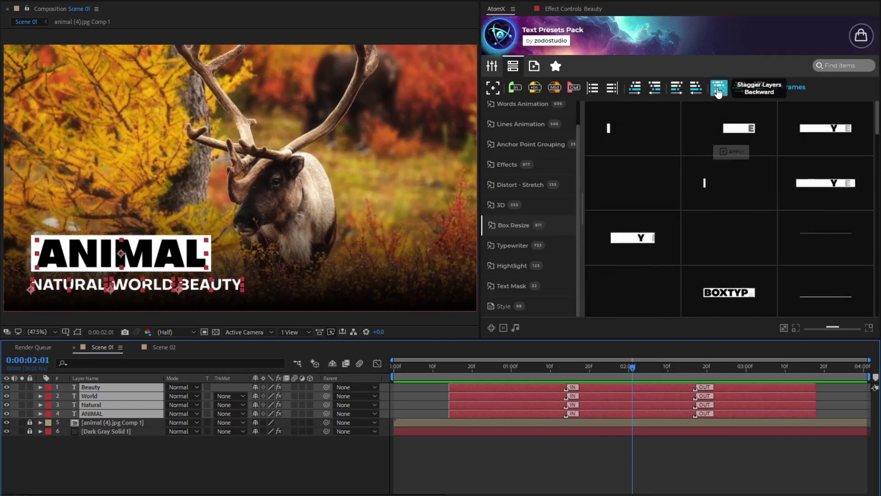